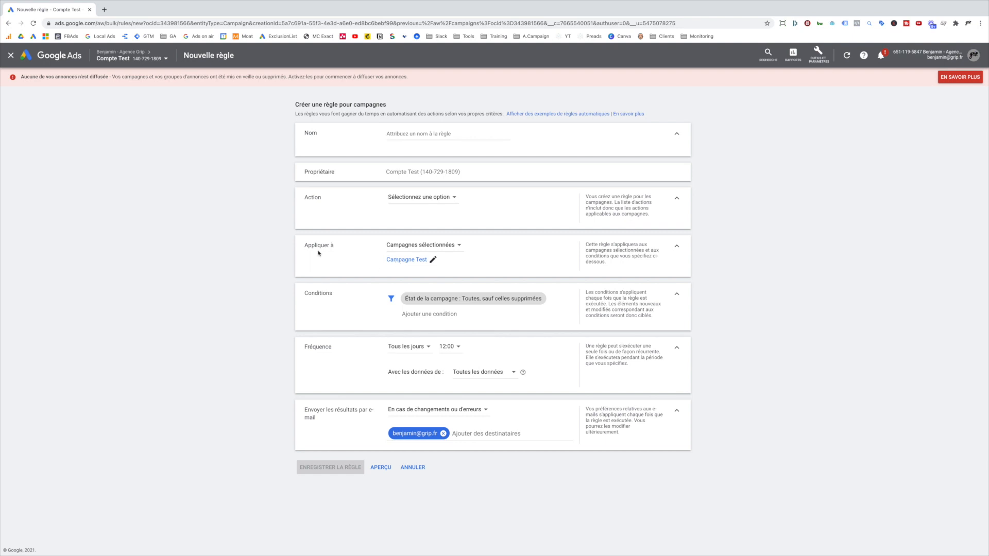
# - Leave the new campaign rule form without saving and open the account's ad groups list
pyautogui.click(11, 56)
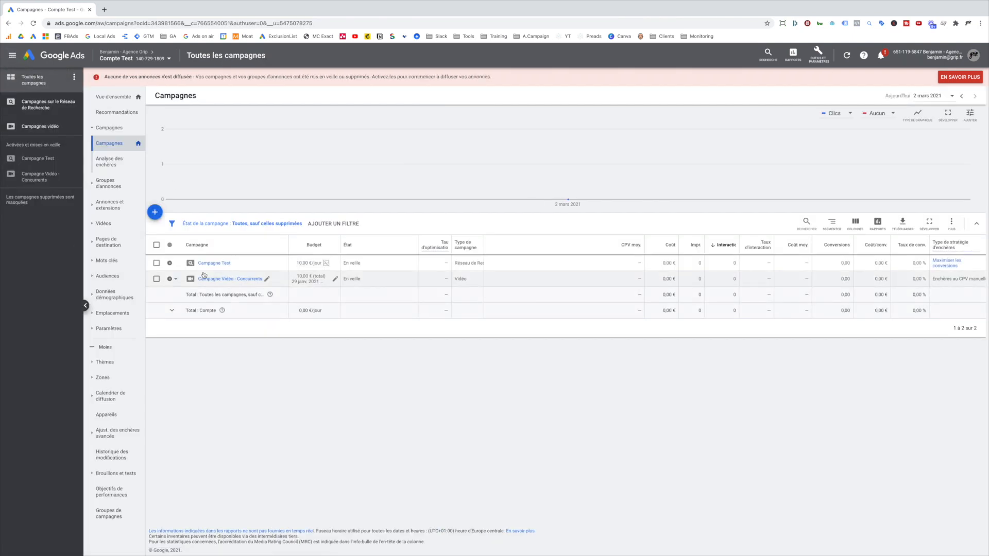
pyautogui.click(106, 183)
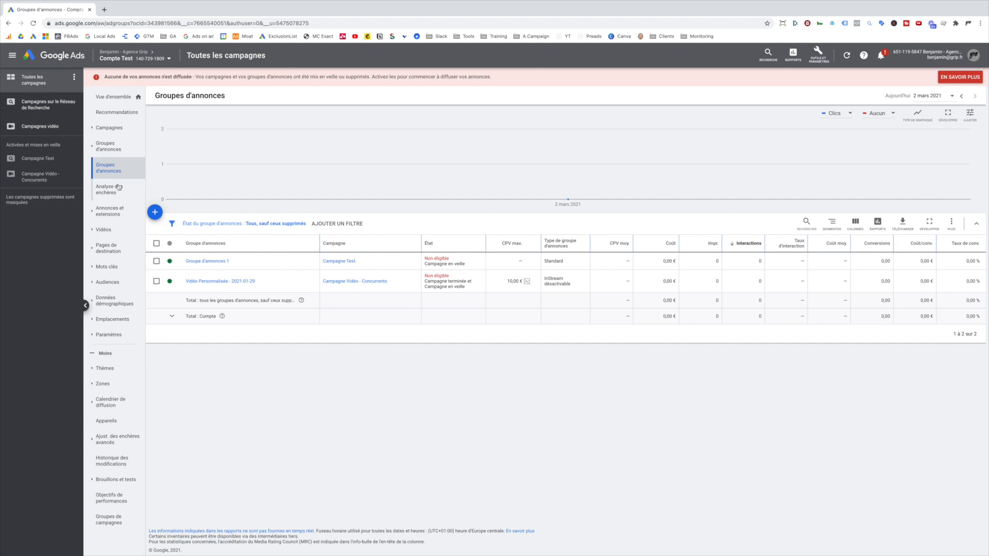
pyautogui.click(93, 148)
pyautogui.click(92, 149)
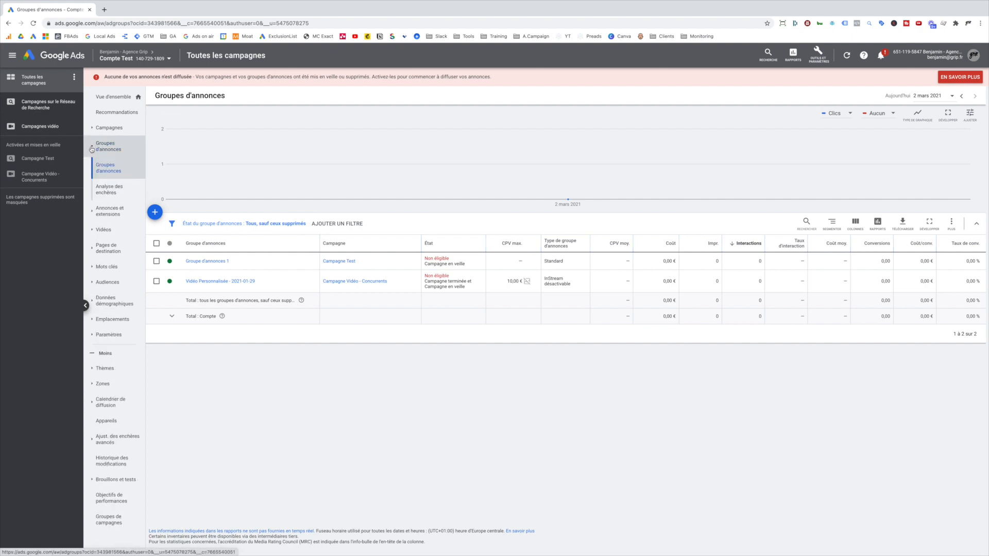
# - Examine the edit actions available for the selected Groupe d'annonces 1, including automated rule creation, and clear the selection
pyautogui.click(157, 261)
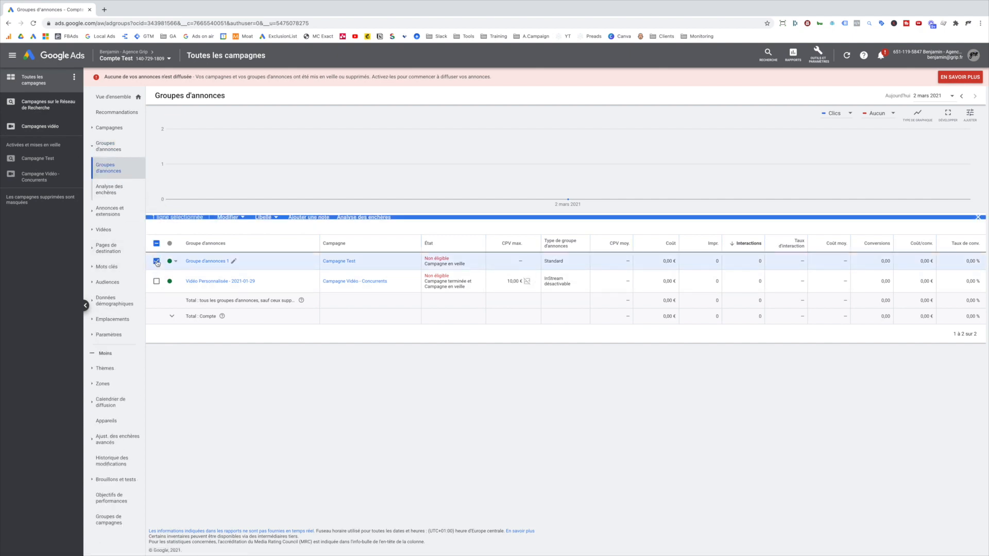
pyautogui.click(230, 223)
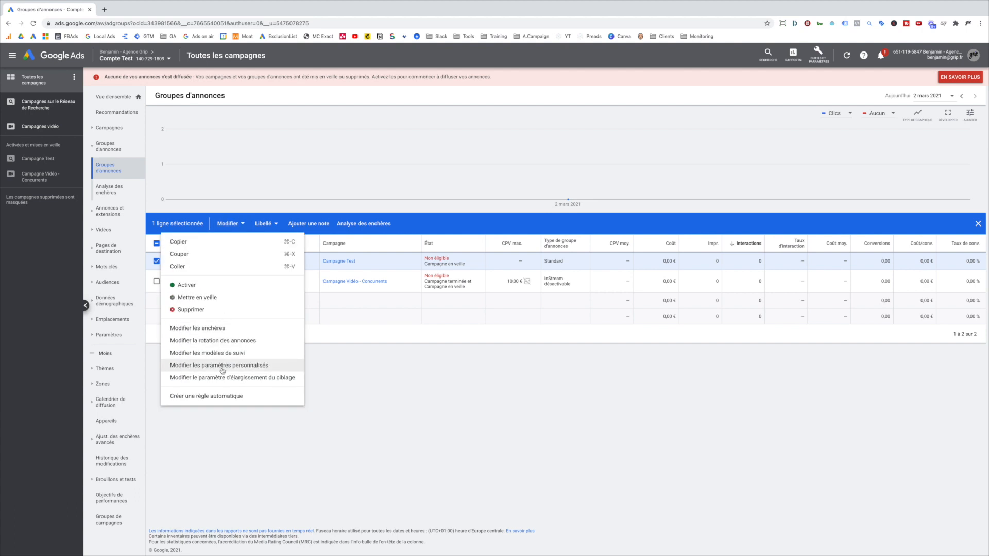
pyautogui.click(370, 436)
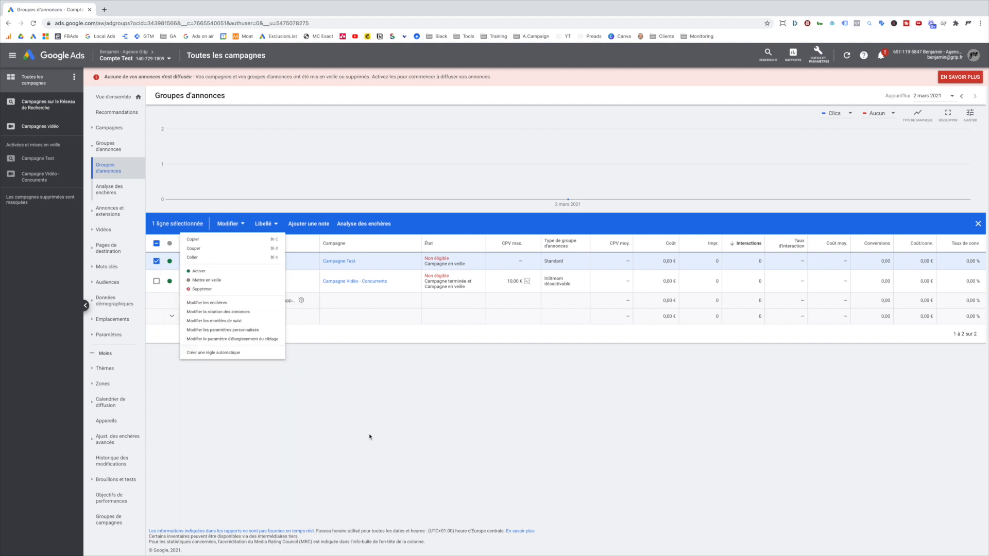
pyautogui.click(157, 243)
pyautogui.click(156, 244)
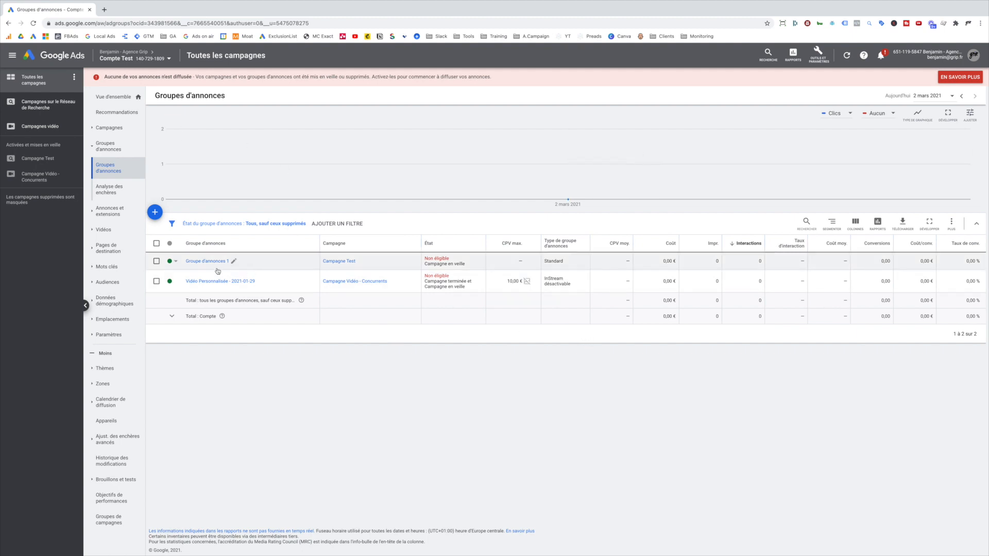
# - Open the account's automated rules and start a new rule for keywords
pyautogui.click(820, 63)
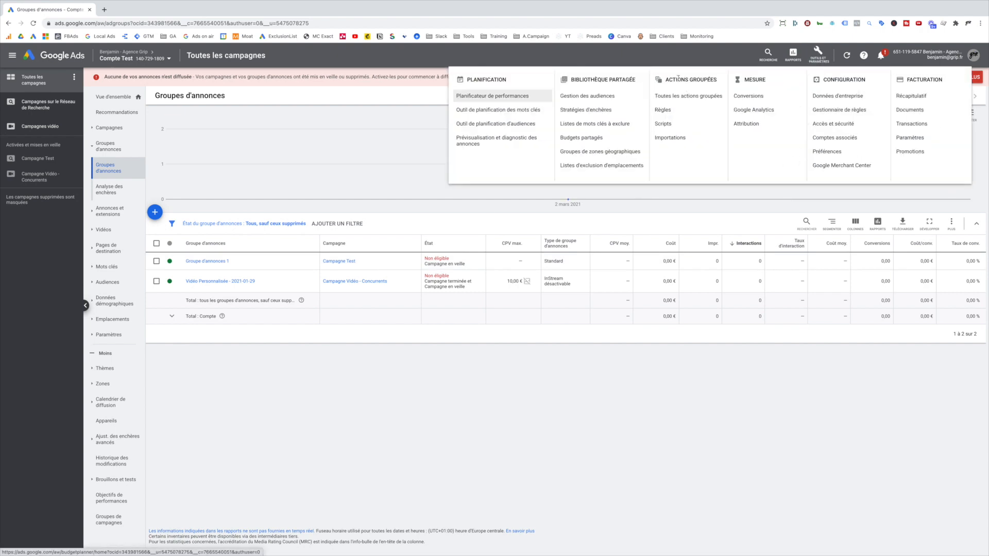
pyautogui.click(663, 111)
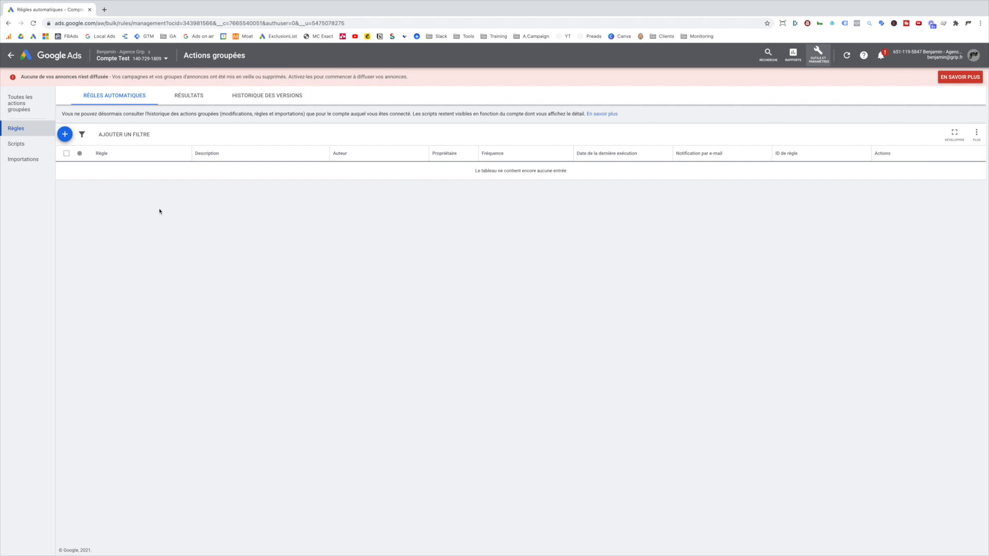
pyautogui.click(65, 135)
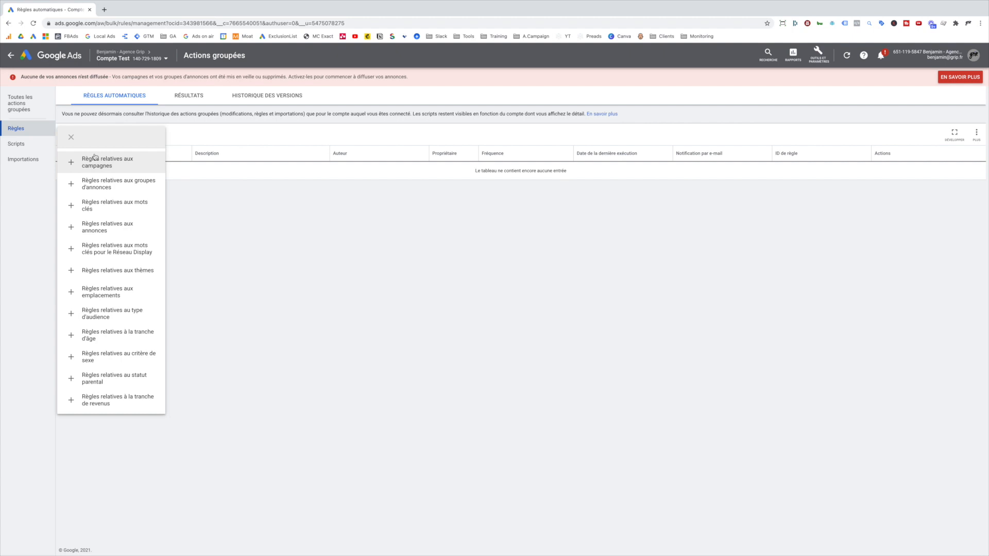
pyautogui.click(108, 211)
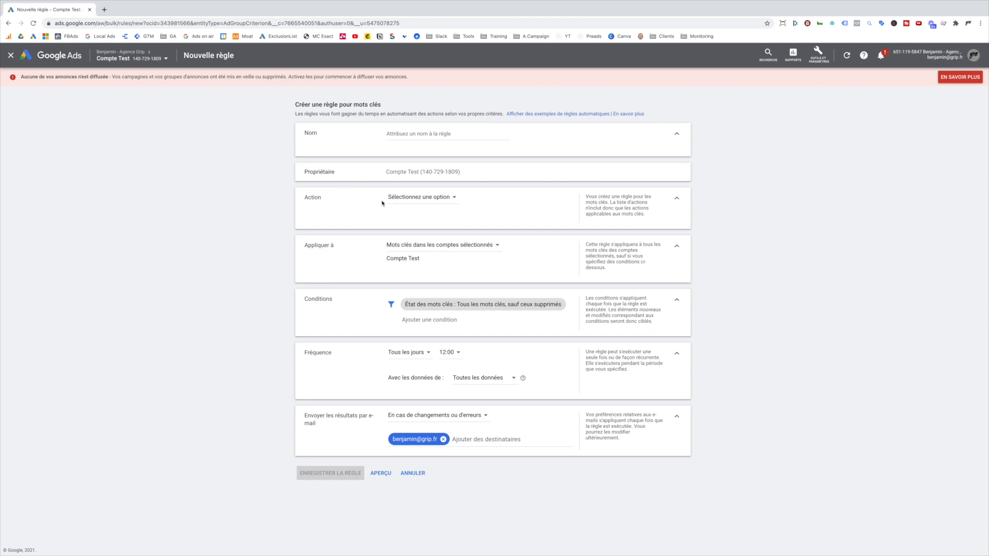
# - Name the keyword rule "Aug CPC 10% si le CPA < 40€"
pyautogui.click(411, 135)
pyautogui.write('Aug CPC 10% si le CPA < 40%€')
pyautogui.moveTo(420, 134); pyautogui.dragTo(398, 134)
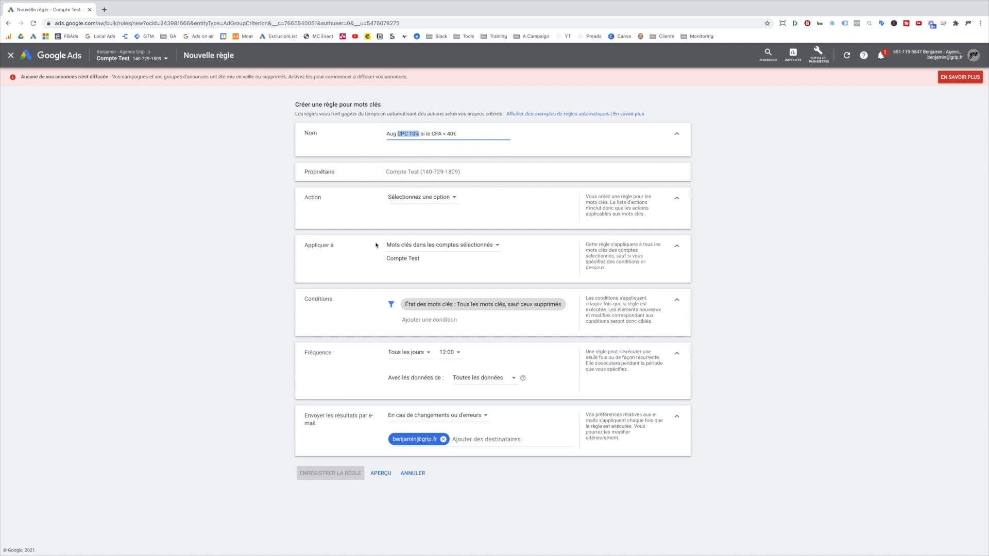
# - Set the rule's action to modify keyword bids, increasing them by 10 % with no maximum bid limit
pyautogui.click(425, 200)
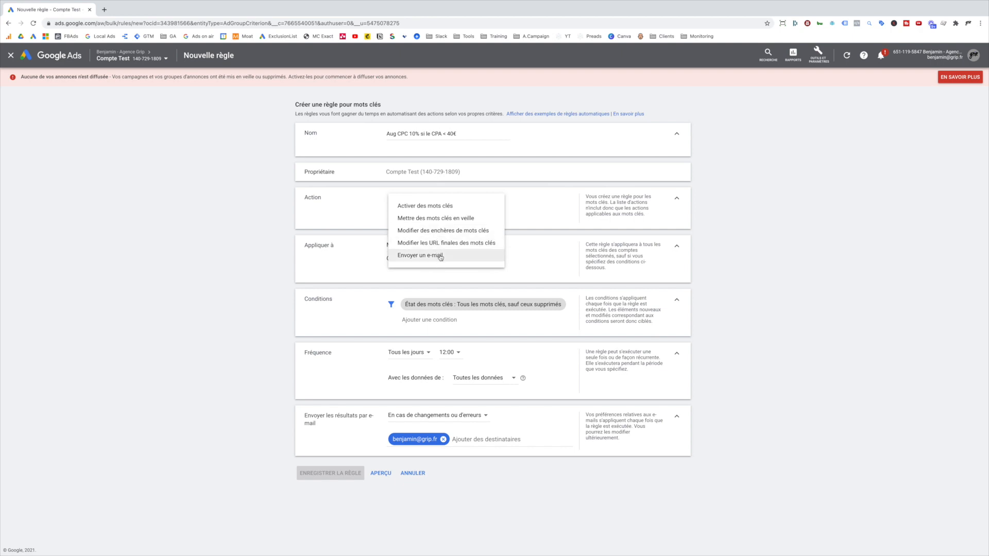
pyautogui.click(441, 231)
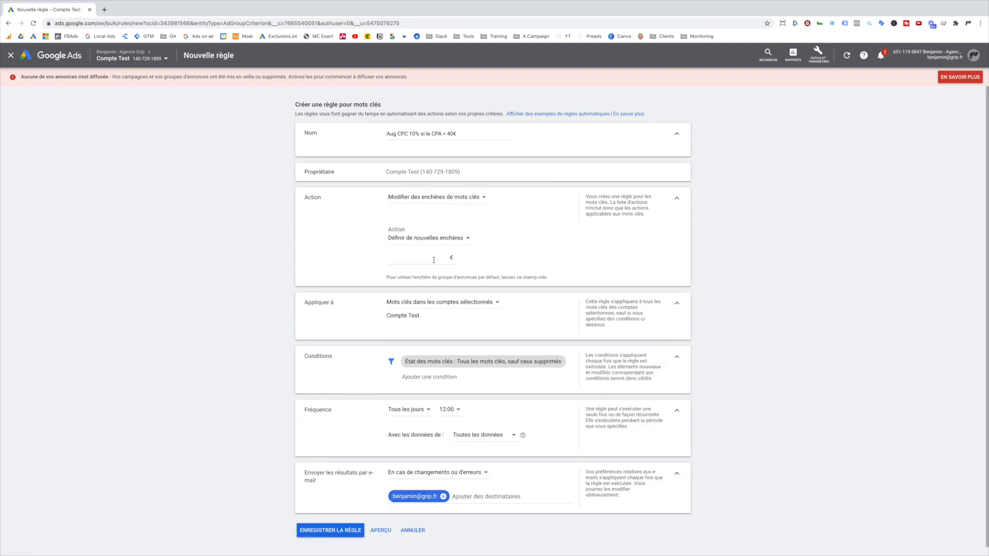
pyautogui.click(437, 241)
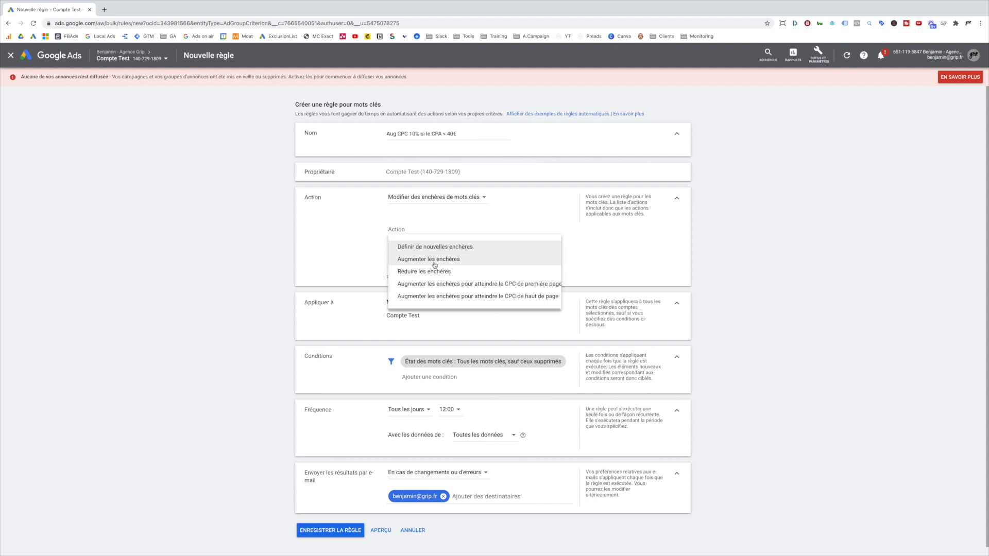
pyautogui.click(434, 265)
pyautogui.click(493, 256)
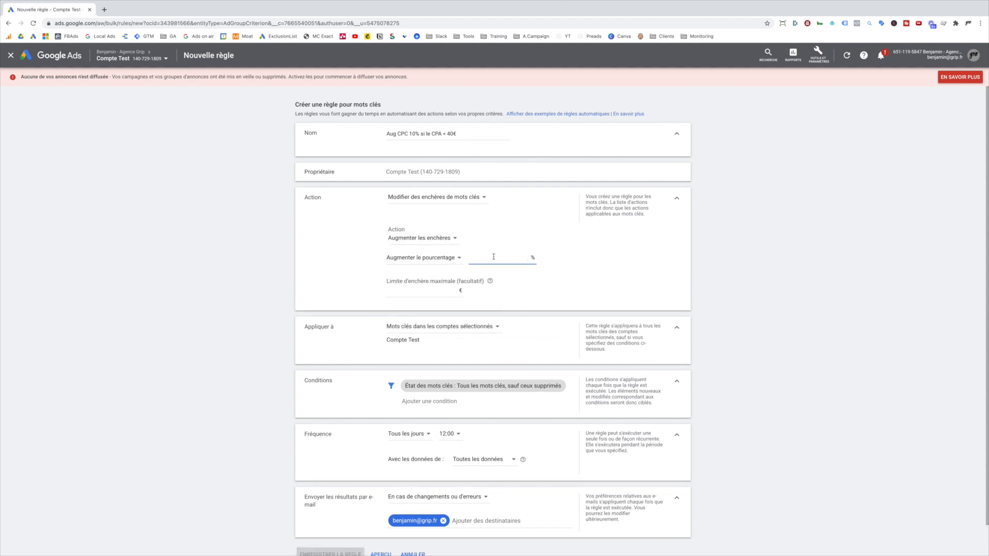
pyautogui.write('10')
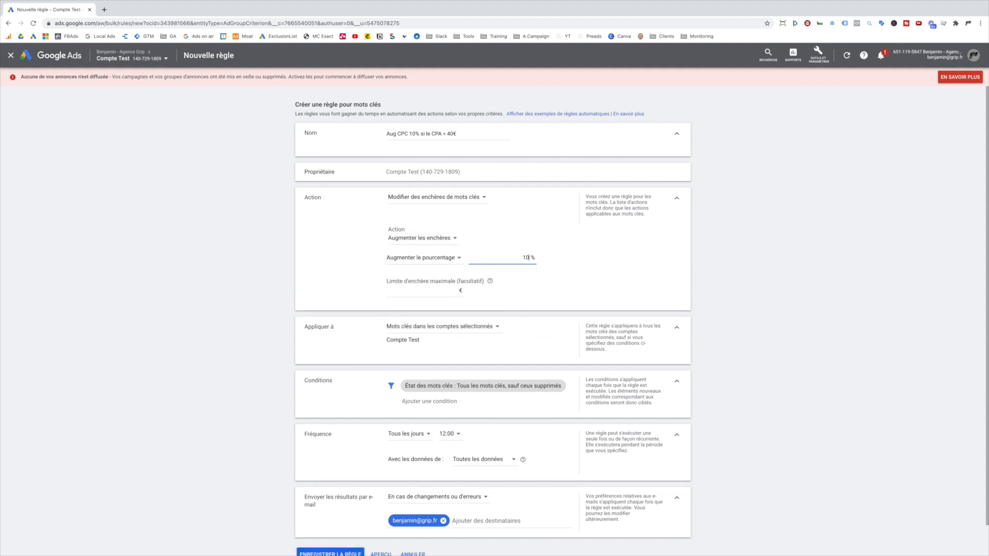
pyautogui.click(436, 292)
# - Apply the rule to keywords in the selected accounts (Mots clés dans les comptes sélectionnés)
pyautogui.scroll(-2, 506, 300)
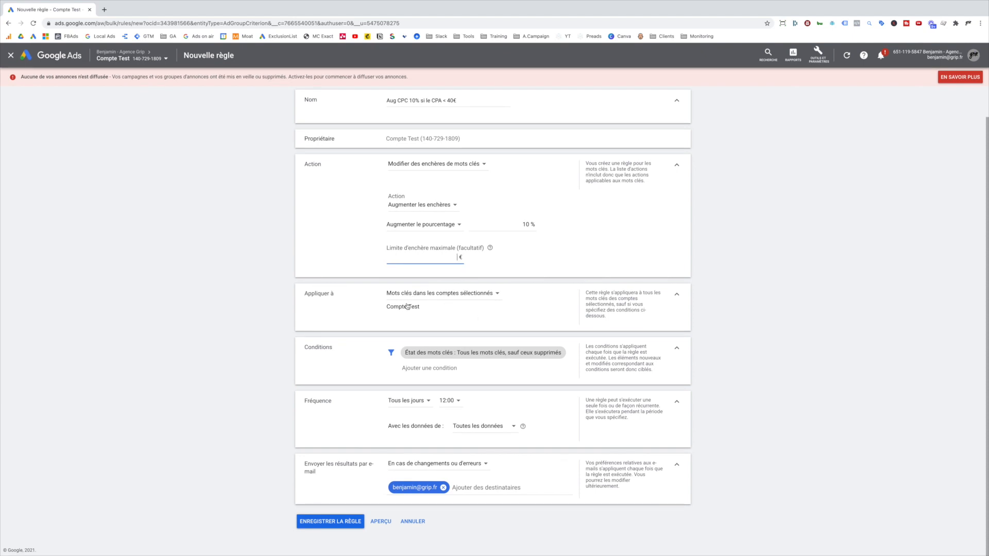
pyautogui.click(442, 296)
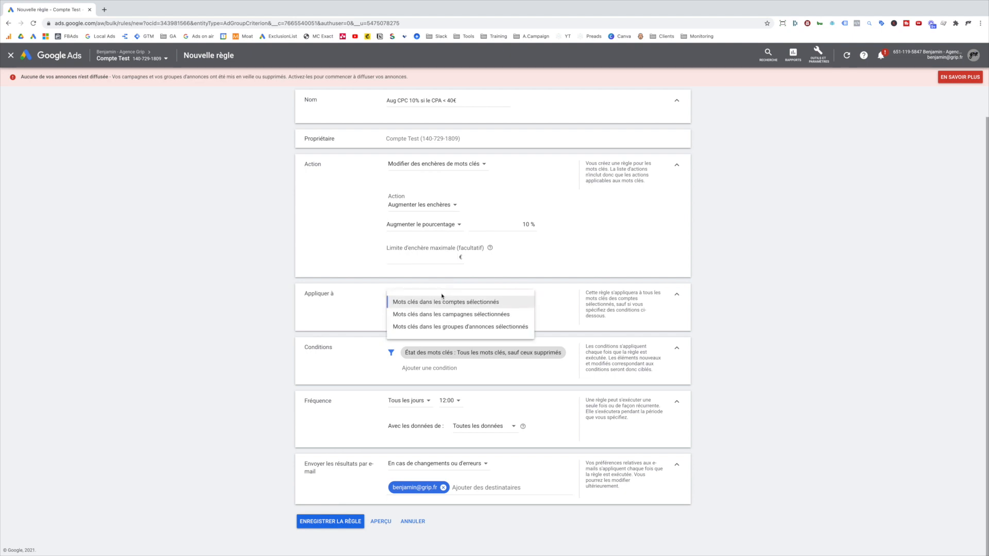
pyautogui.click(479, 303)
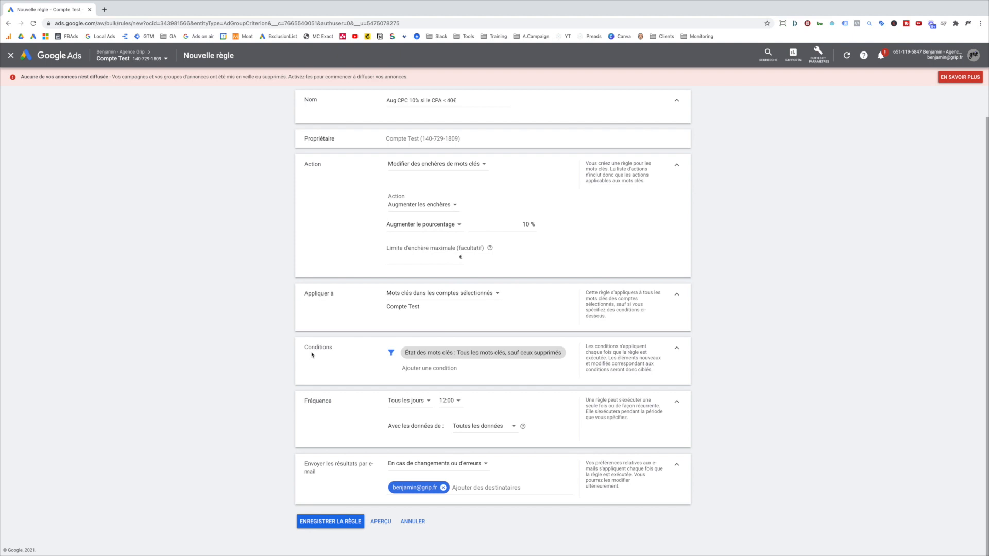
# - Add a rule condition requiring cost per conversion (Coût/conv.) below 40 €
pyautogui.scroll(1, 362, 299)
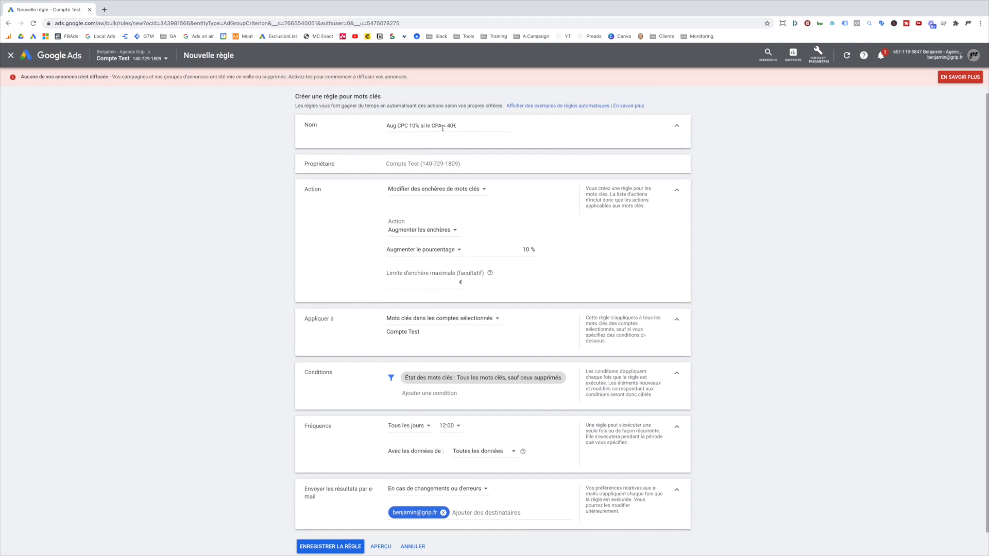
pyautogui.scroll(-1, 368, 342)
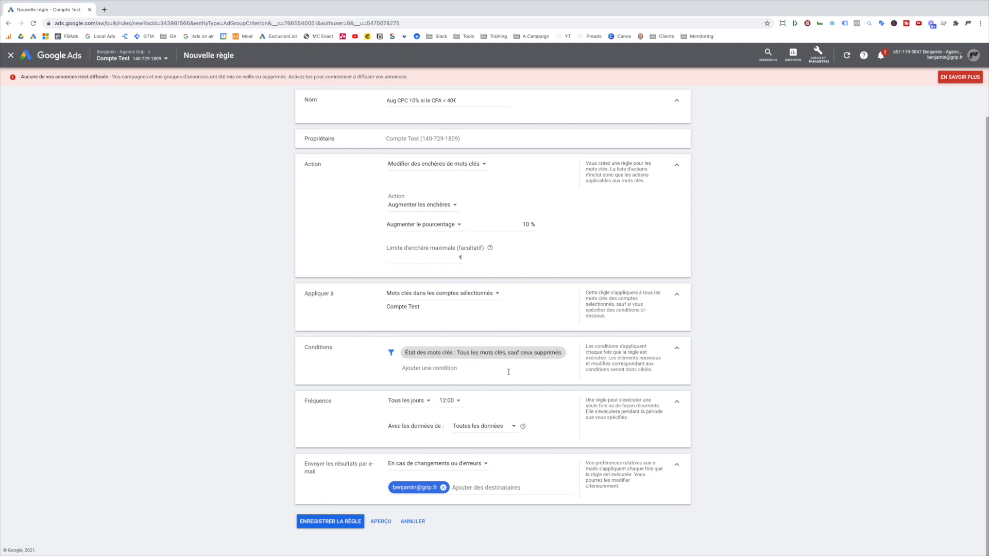
pyautogui.click(412, 367)
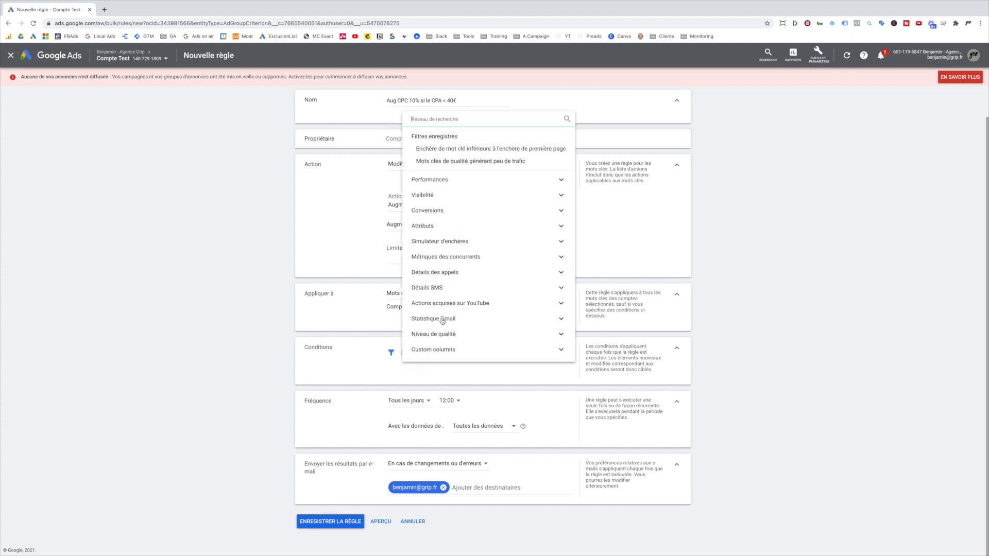
pyautogui.click(558, 211)
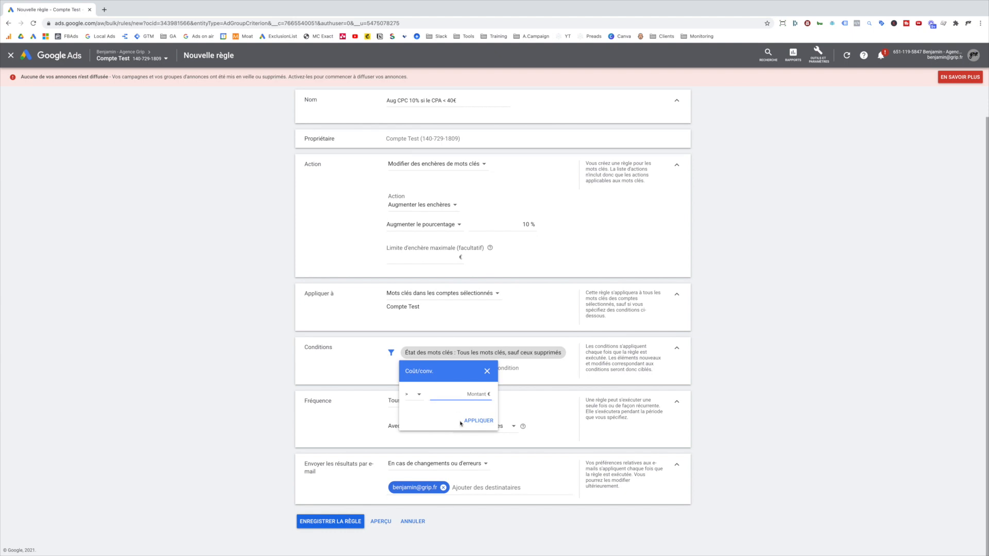
pyautogui.click(417, 395)
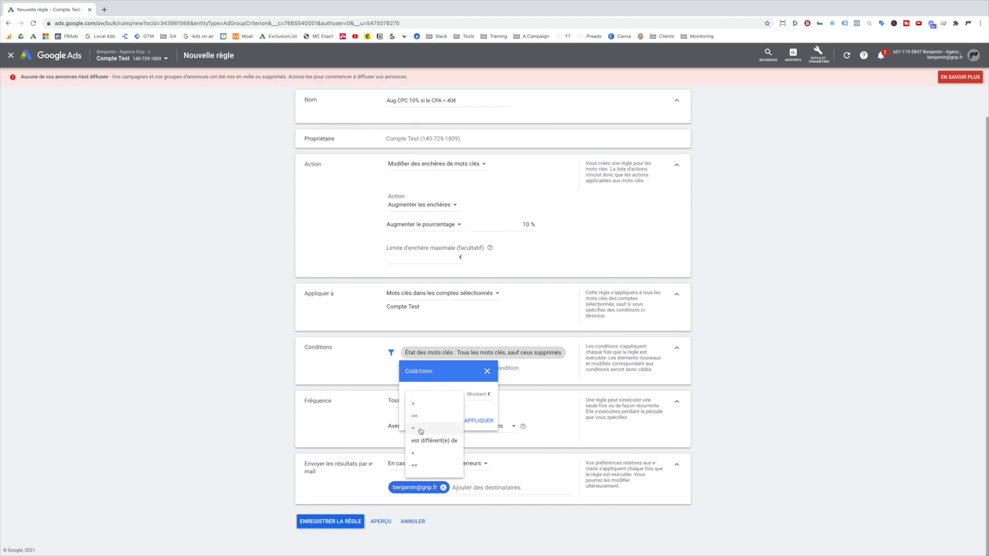
pyautogui.click(422, 453)
pyautogui.click(473, 396)
pyautogui.write('40')
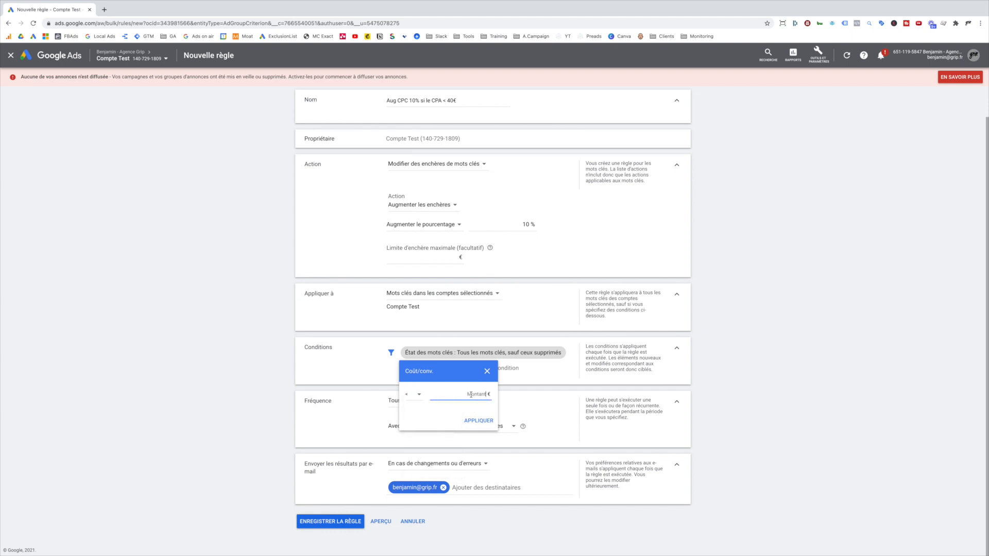
pyautogui.press('Return')
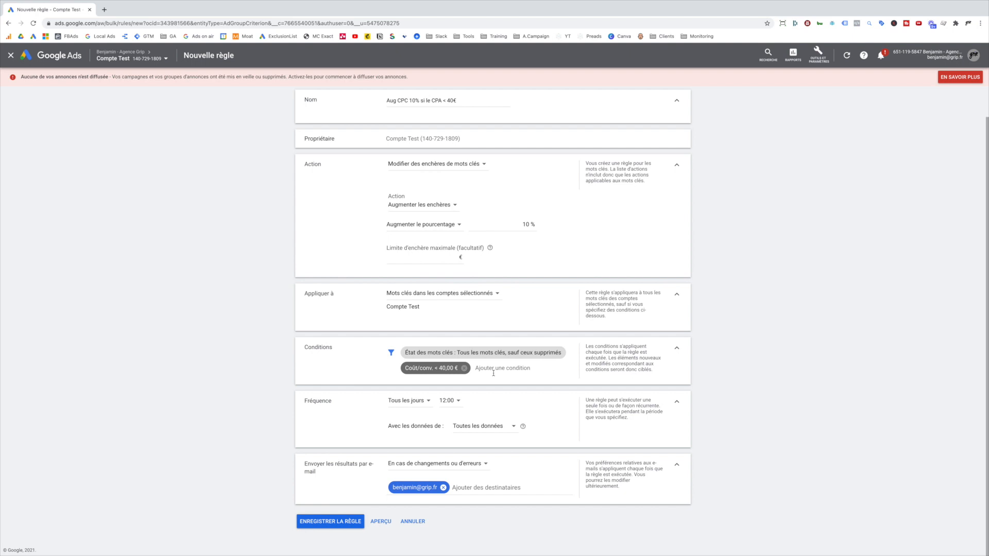
# - Add a second rule condition requiring more than 10 conversions
pyautogui.click(439, 374)
pyautogui.click(517, 368)
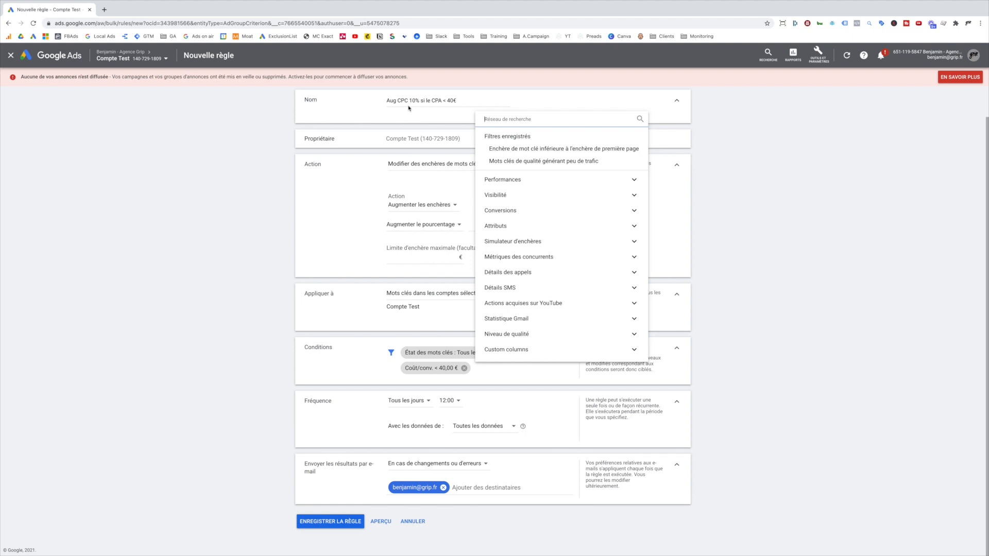
pyautogui.click(536, 211)
pyautogui.click(535, 222)
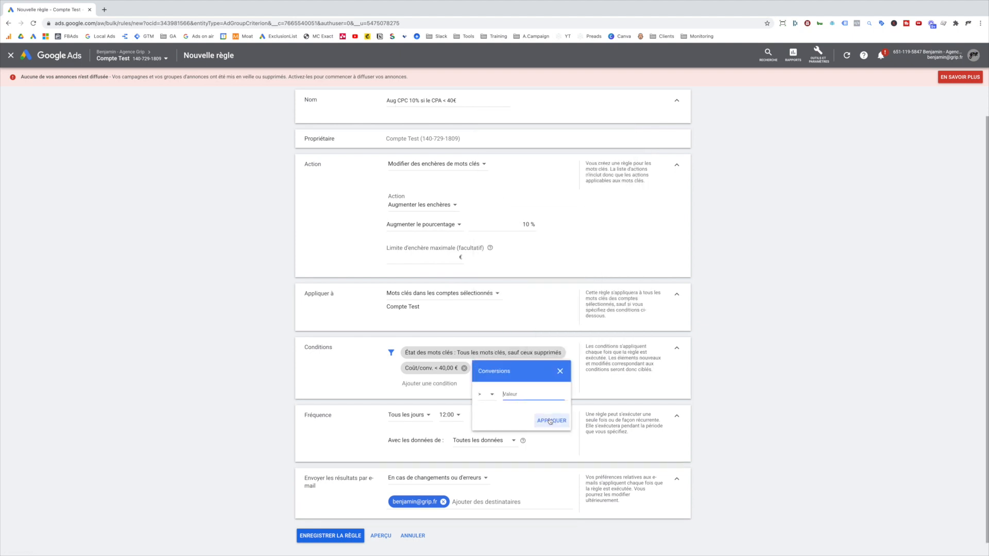
pyautogui.write('10')
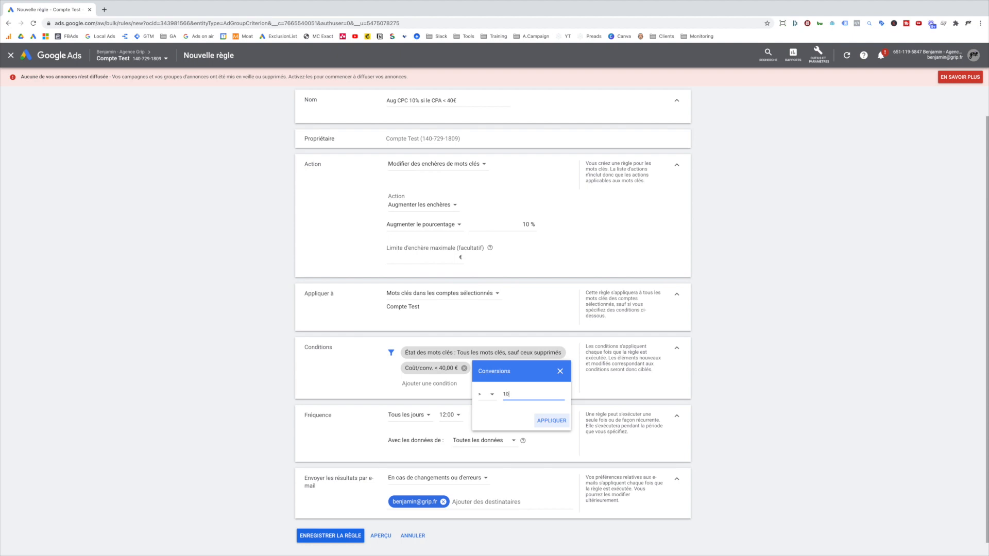
pyautogui.click(494, 398)
pyautogui.click(491, 416)
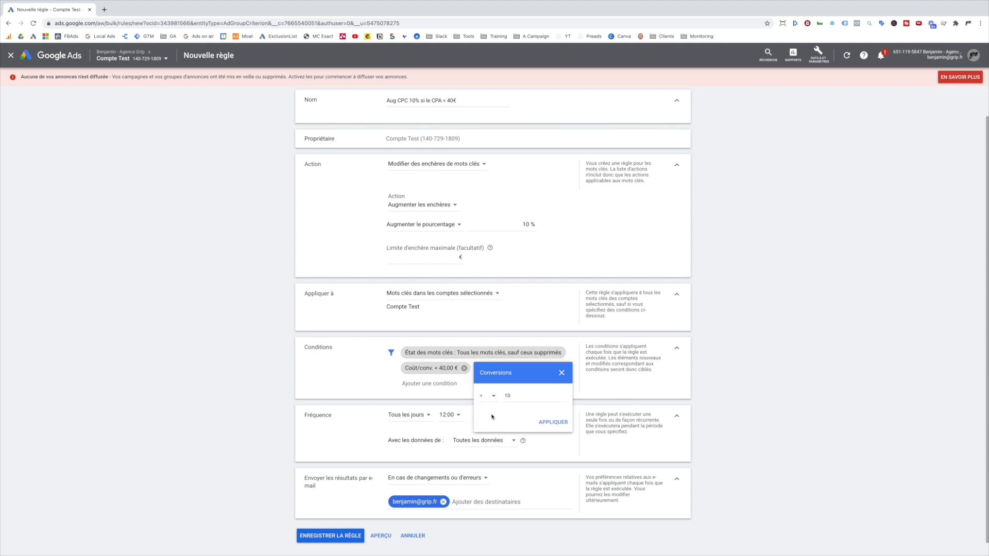
pyautogui.click(490, 397)
pyautogui.click(487, 404)
pyautogui.click(553, 422)
# - Examine the data period options for the rule's frequency and review the rule's settings, keeping Toutes les données
pyautogui.scroll(-1, 515, 407)
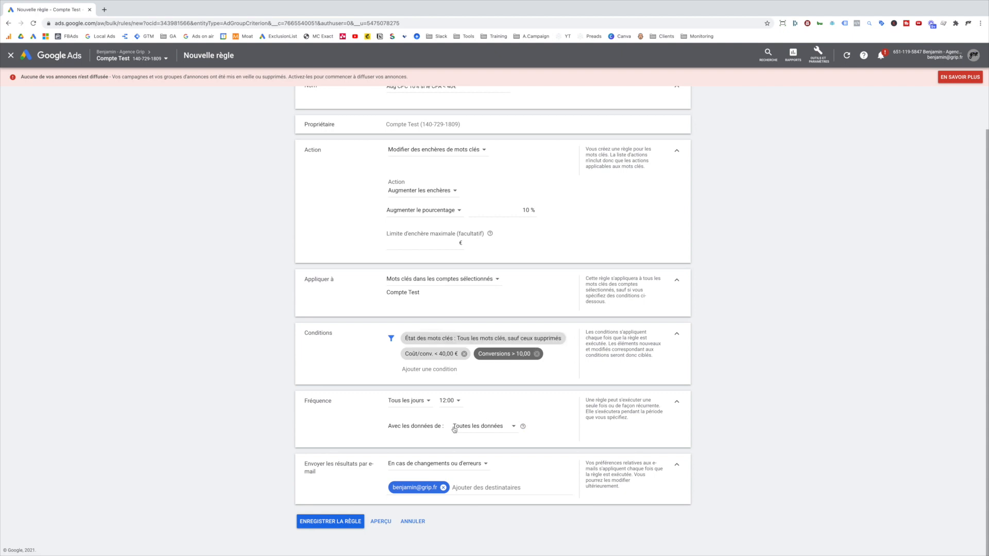
pyautogui.click(505, 432)
pyautogui.click(506, 401)
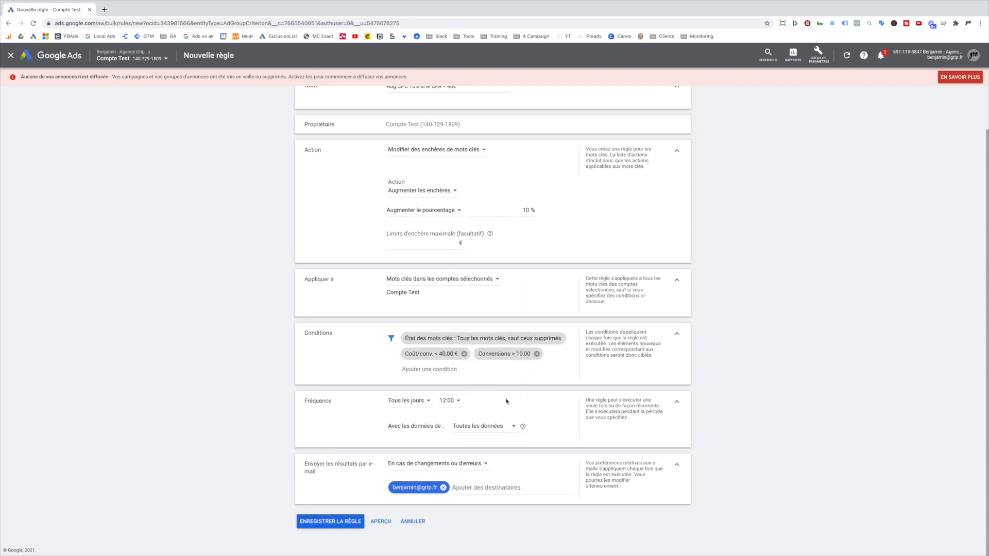
pyautogui.click(472, 428)
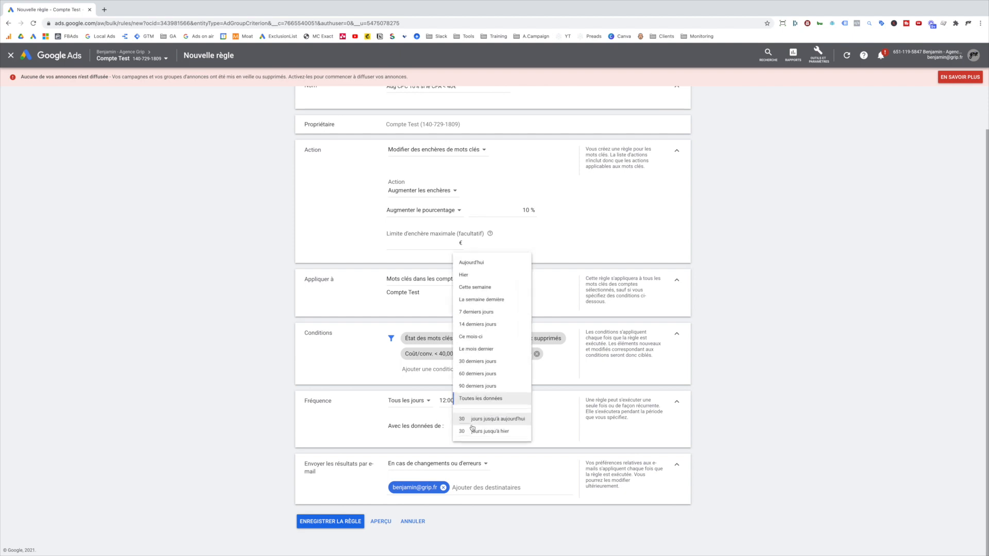
pyautogui.click(407, 407)
pyautogui.scroll(1, 375, 200)
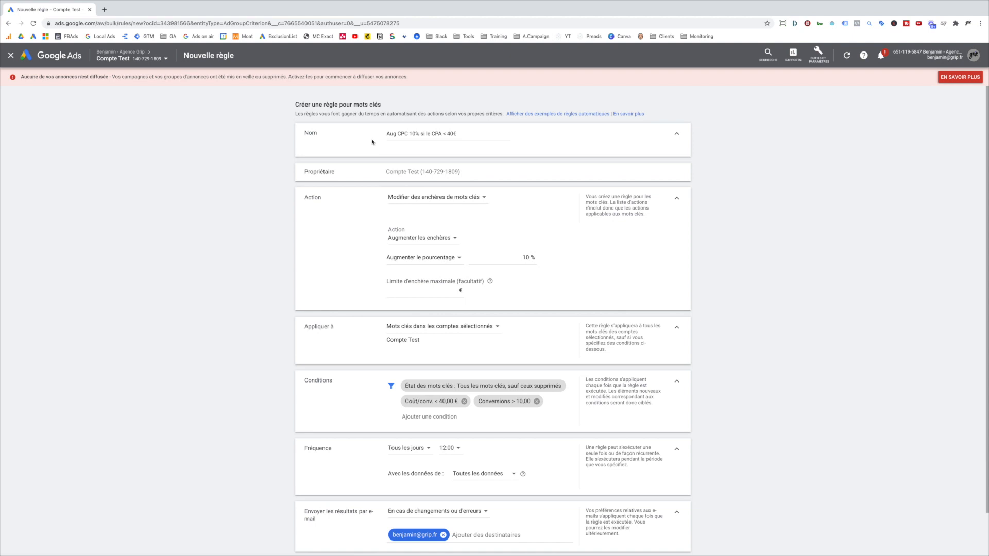
# - Set the rule's frequency to monthly (Tous les mois) and its data period to 30 derniers jours
pyautogui.scroll(-1, 445, 174)
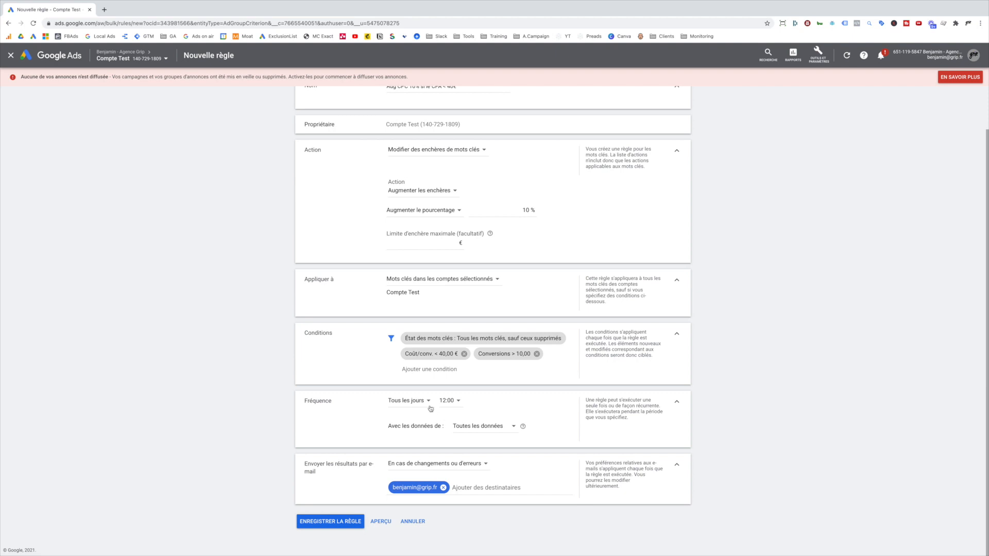
pyautogui.scroll(1, 423, 404)
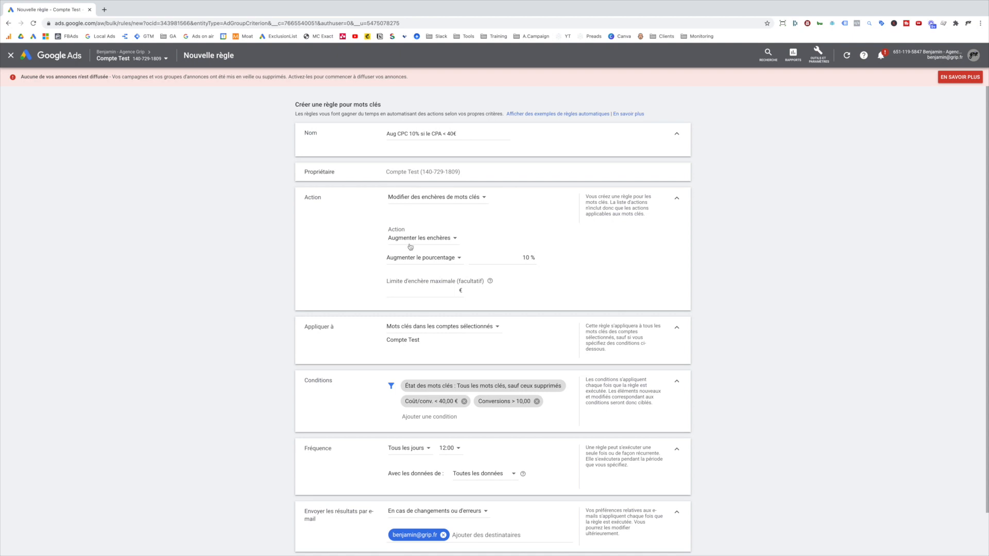
pyautogui.scroll(-1, 403, 268)
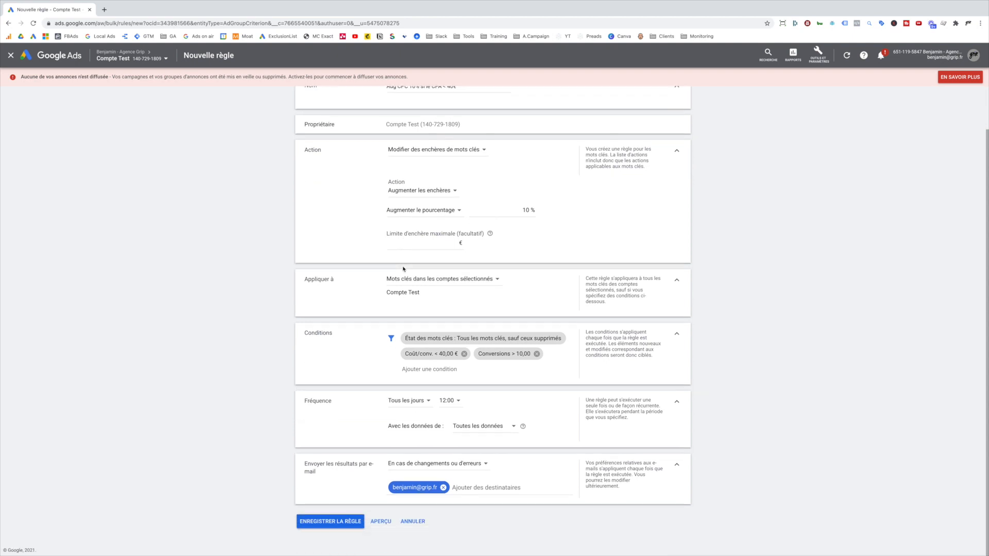
pyautogui.click(429, 405)
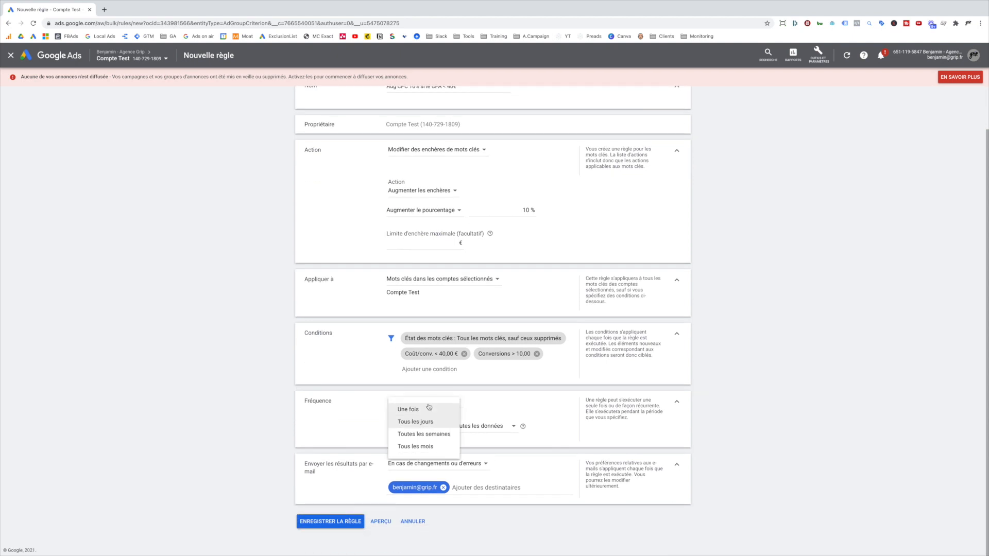
pyautogui.click(427, 447)
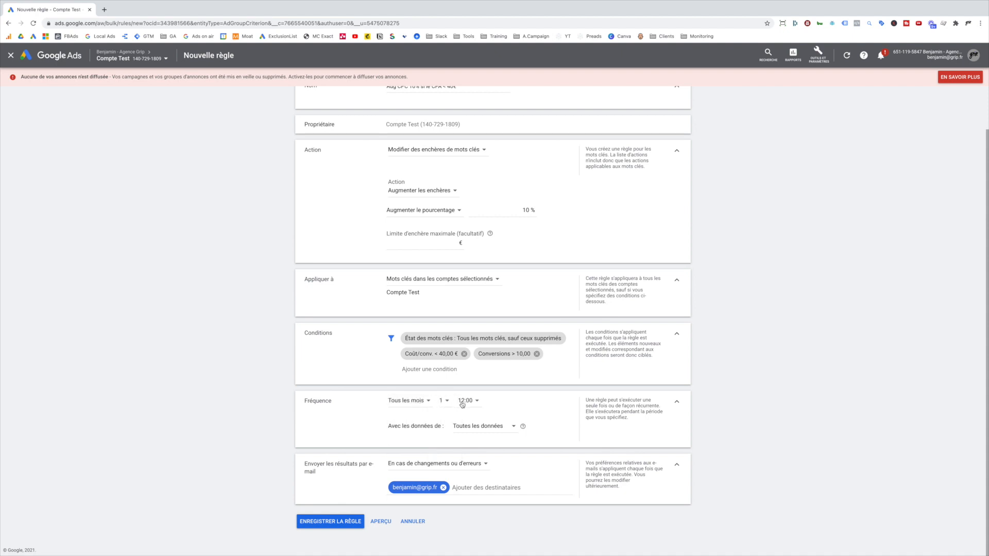
pyautogui.click(494, 430)
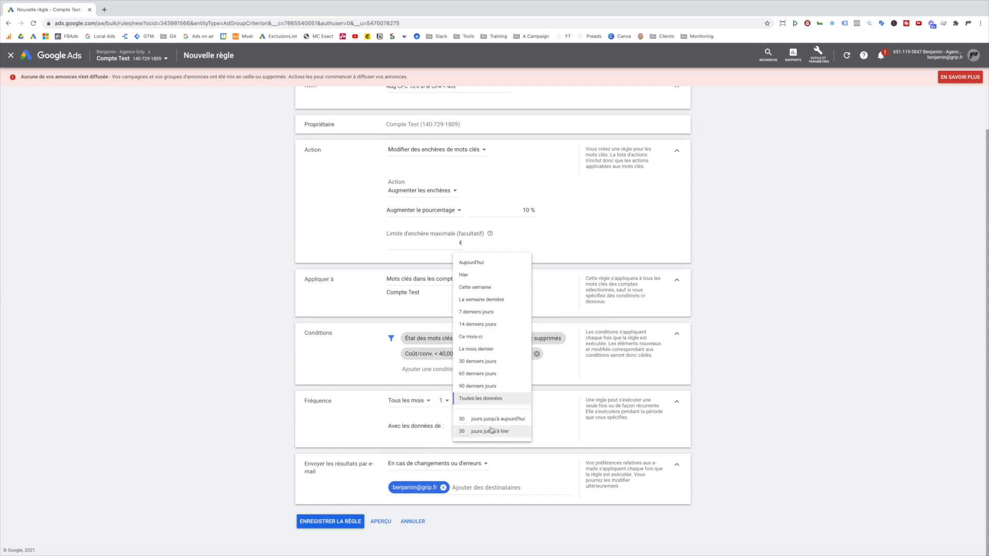
pyautogui.click(479, 361)
# - Review the rule's name, action, conditions and frequency, and examine the data period options while keeping 30 derniers jours
pyautogui.scroll(2, 455, 413)
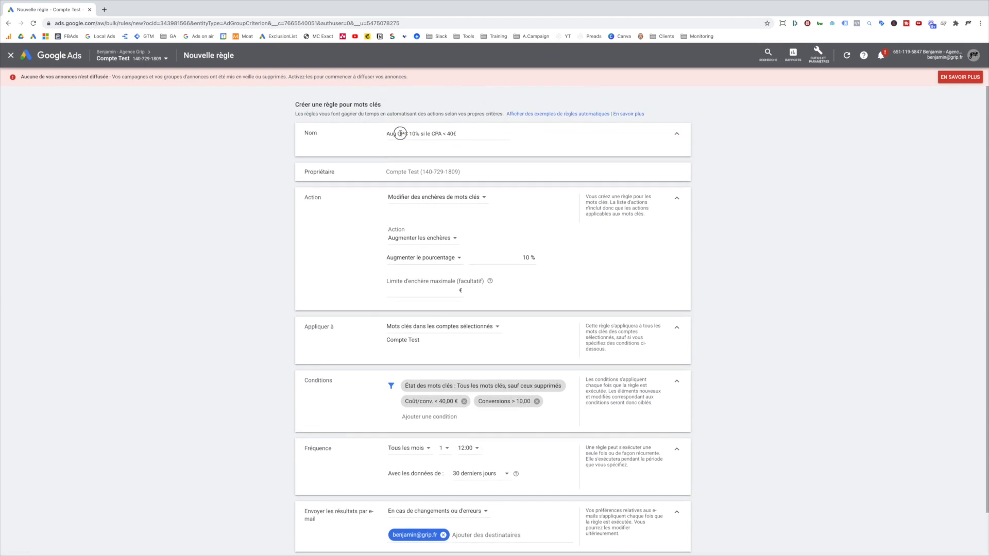
pyautogui.scroll(-2, 456, 200)
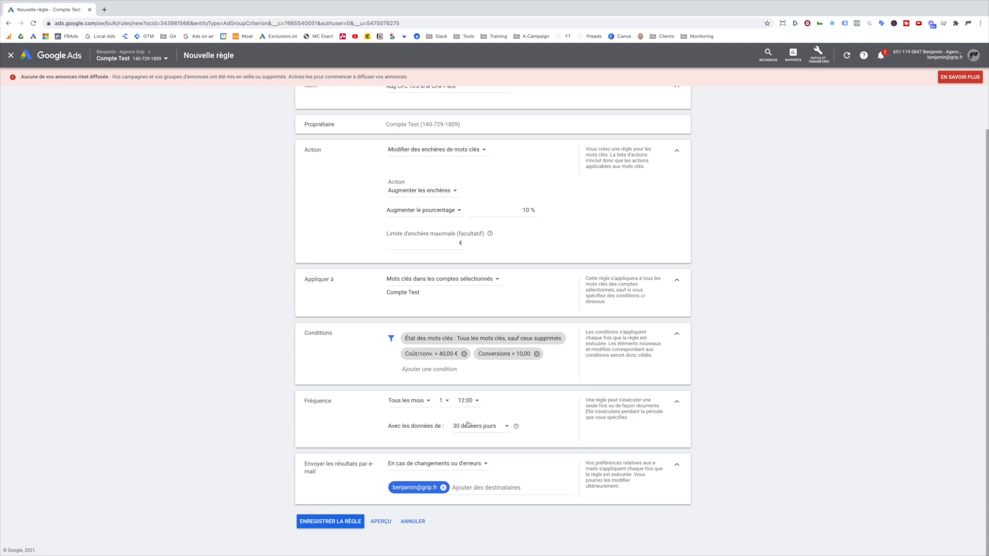
pyautogui.click(504, 426)
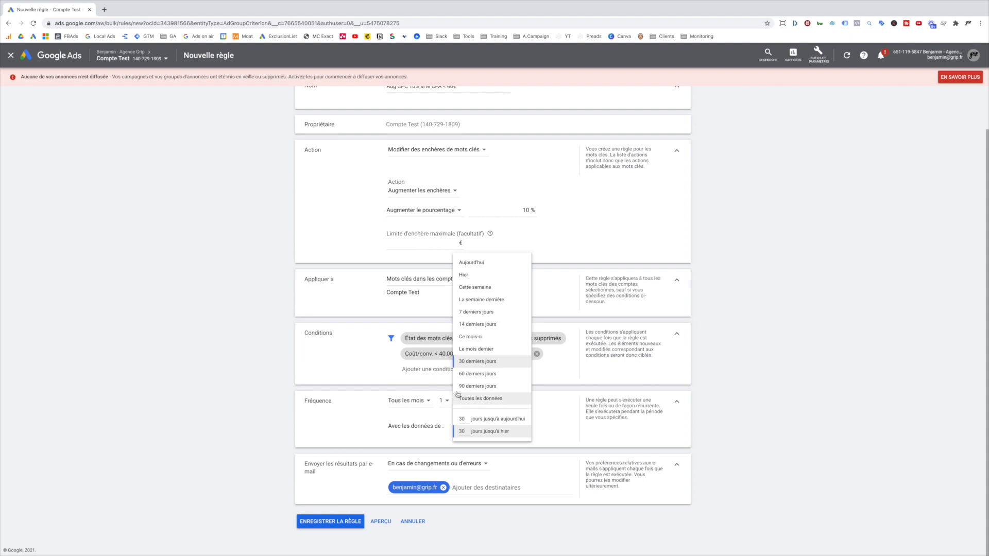
pyautogui.click(362, 413)
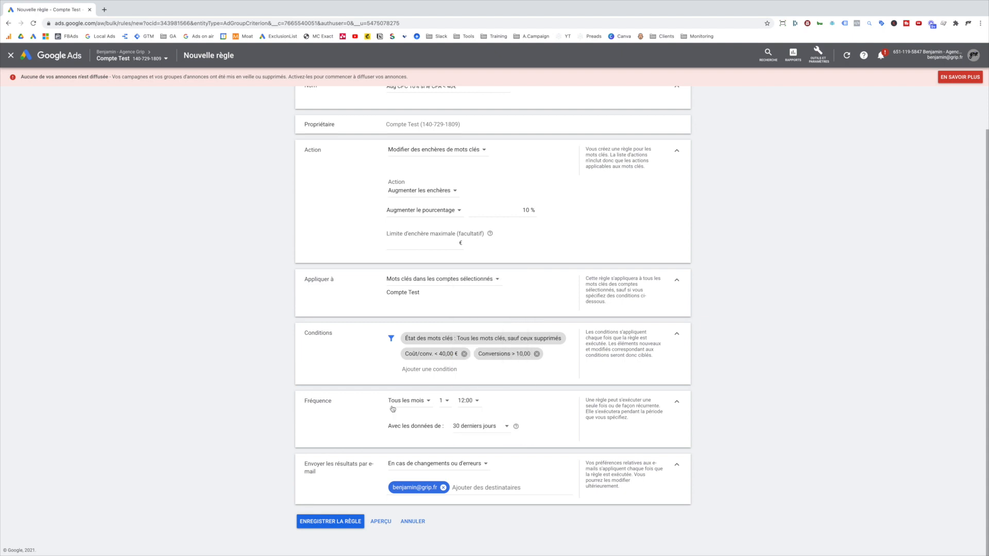
pyautogui.click(490, 434)
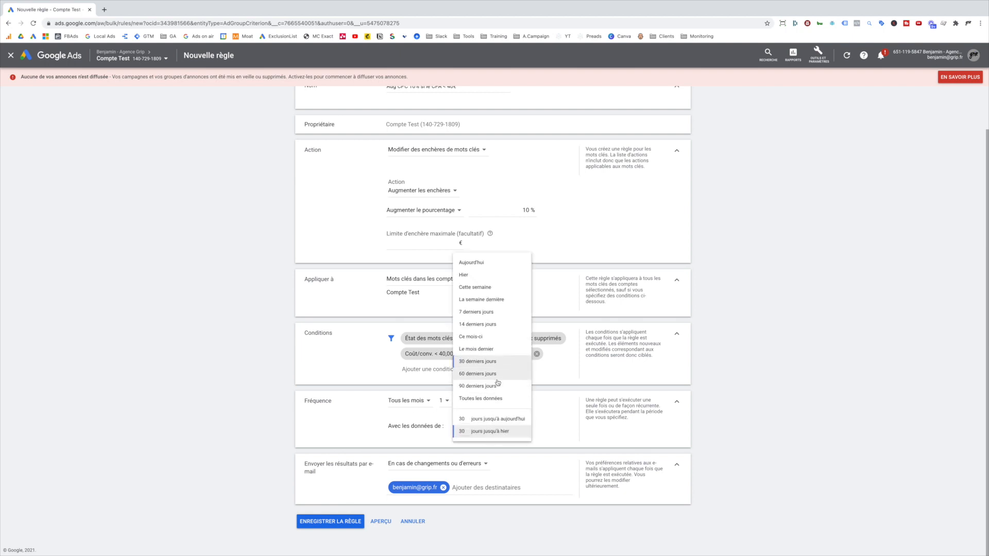
pyautogui.click(362, 427)
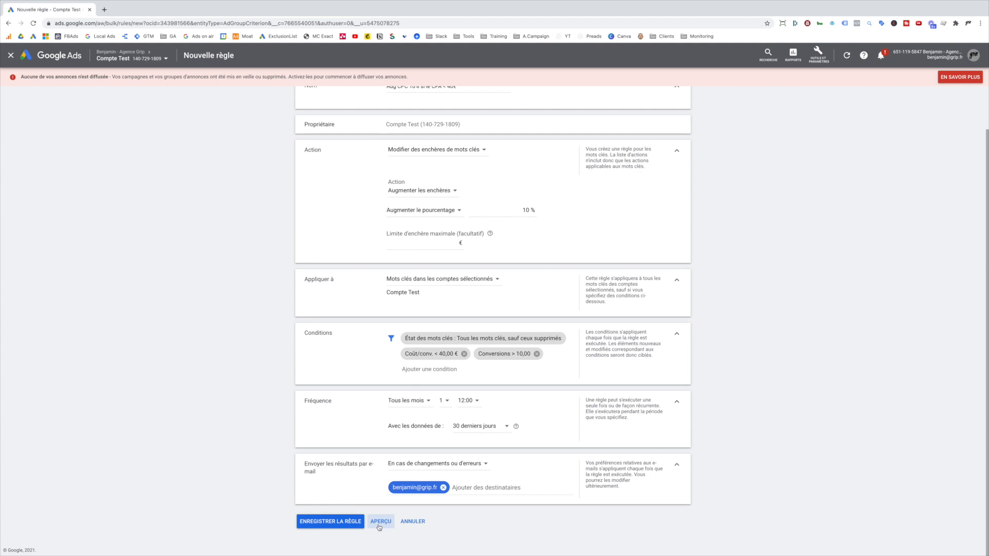
pyautogui.scroll(2, 407, 254)
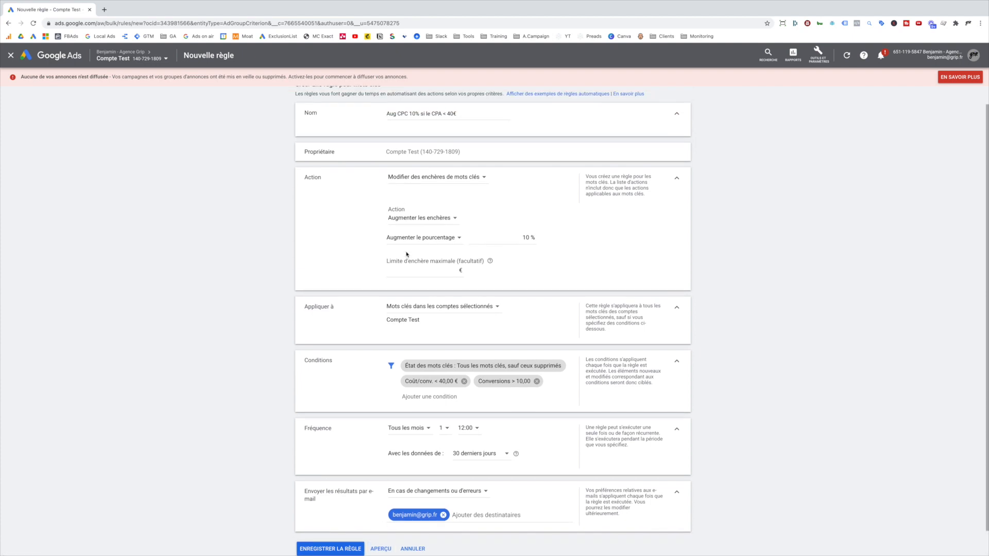
pyautogui.scroll(-1, 407, 272)
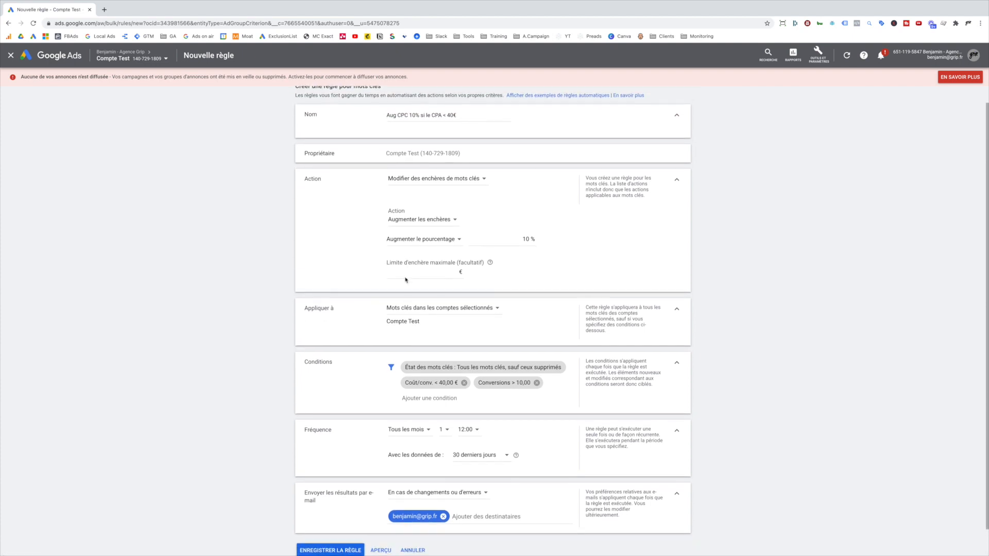
pyautogui.scroll(-1, 406, 279)
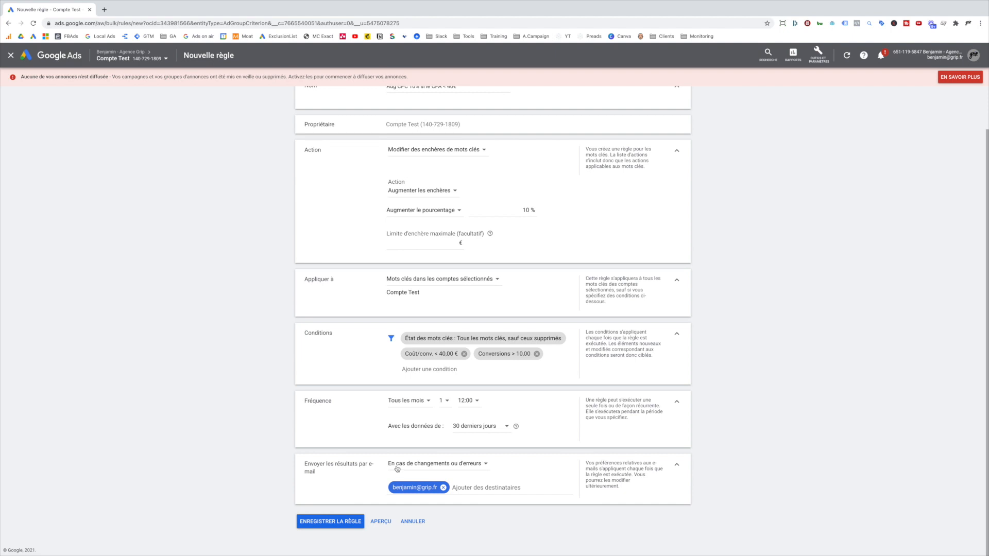
# - Choose En cas de changements ou d'erreurs as the option for sending the rule's results by e-mail
pyautogui.click(415, 466)
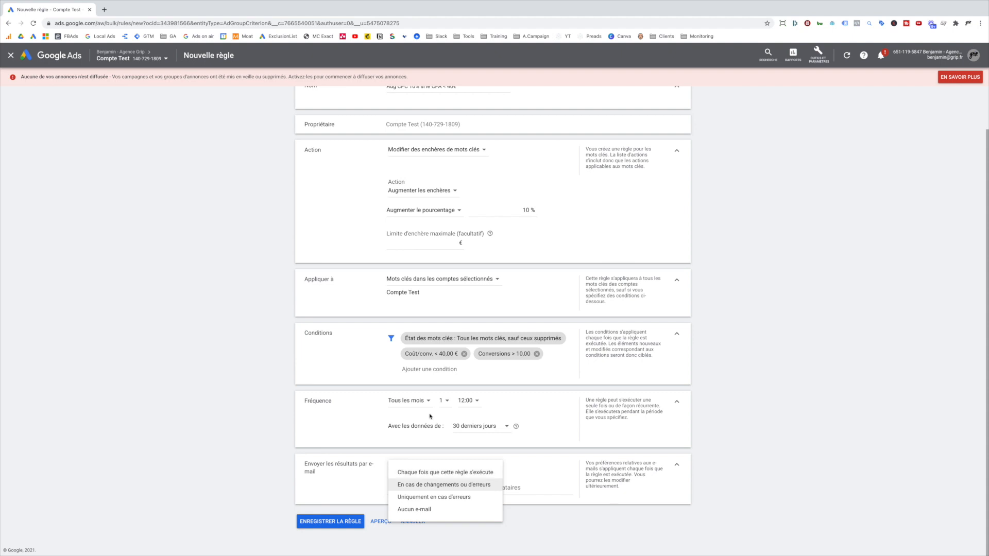
pyautogui.scroll(2, 444, 276)
pyautogui.scroll(-1, 444, 270)
pyautogui.click(476, 485)
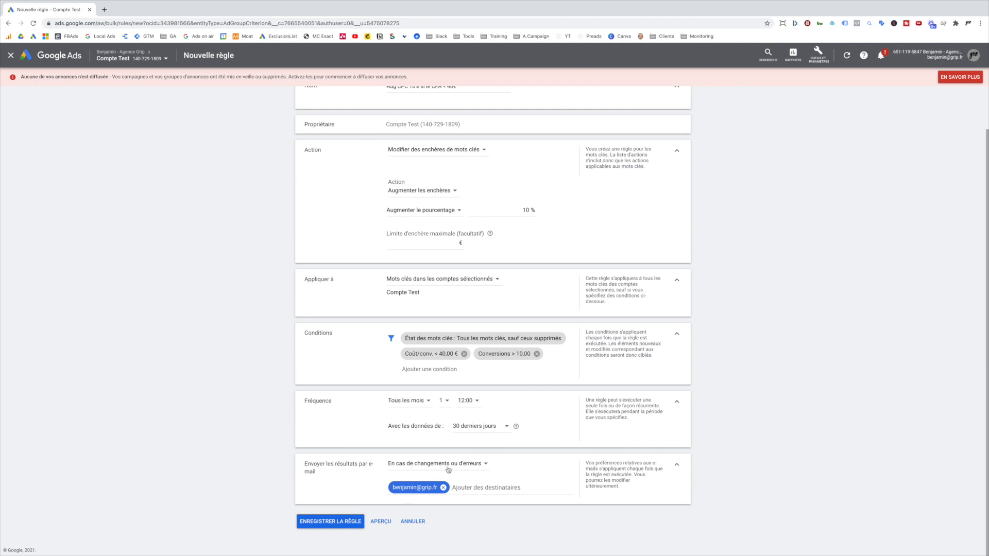
# - Save the keyword rule and widen the Fréquence column in the list of automated rules
pyautogui.click(346, 522)
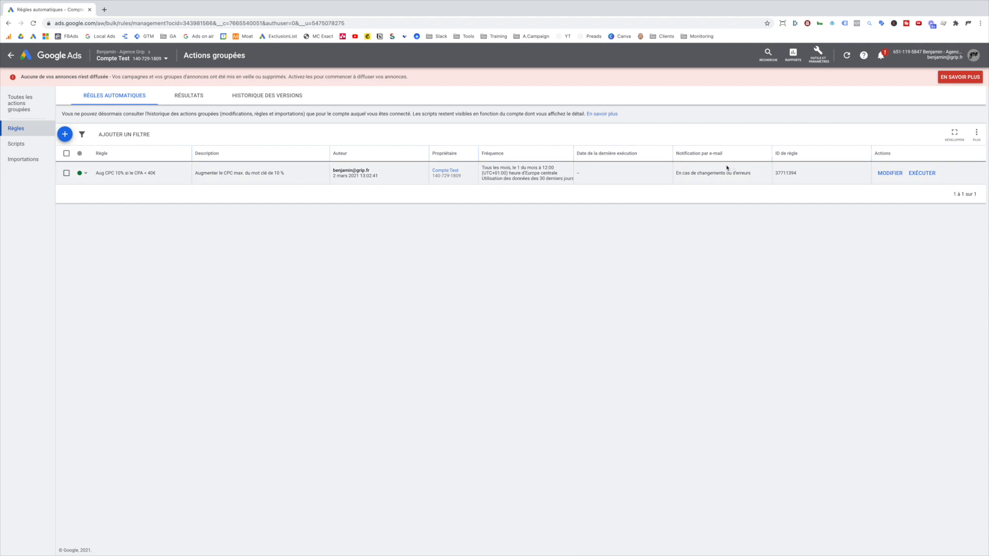
pyautogui.moveTo(574, 149); pyautogui.dragTo(588, 150)
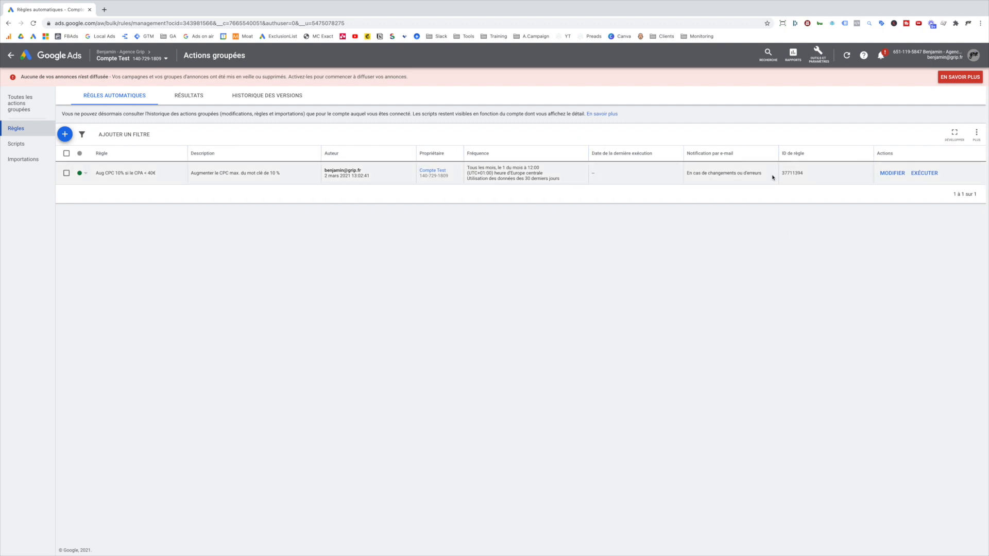